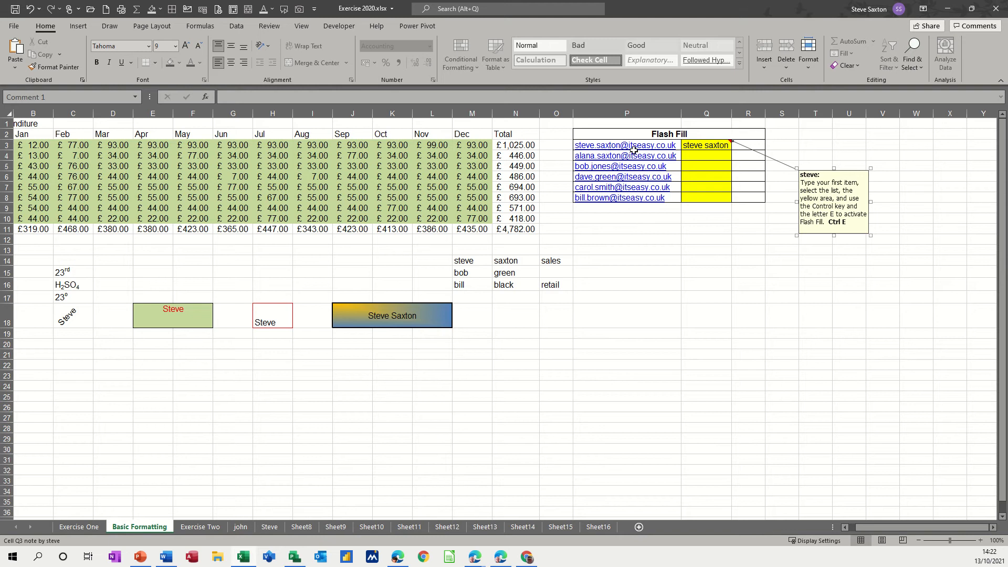
Flash Fill the yellow cells Q3:Q8 with the names from the e-mail list, using the entry in Q3 as the pattern
left_click(700, 148)
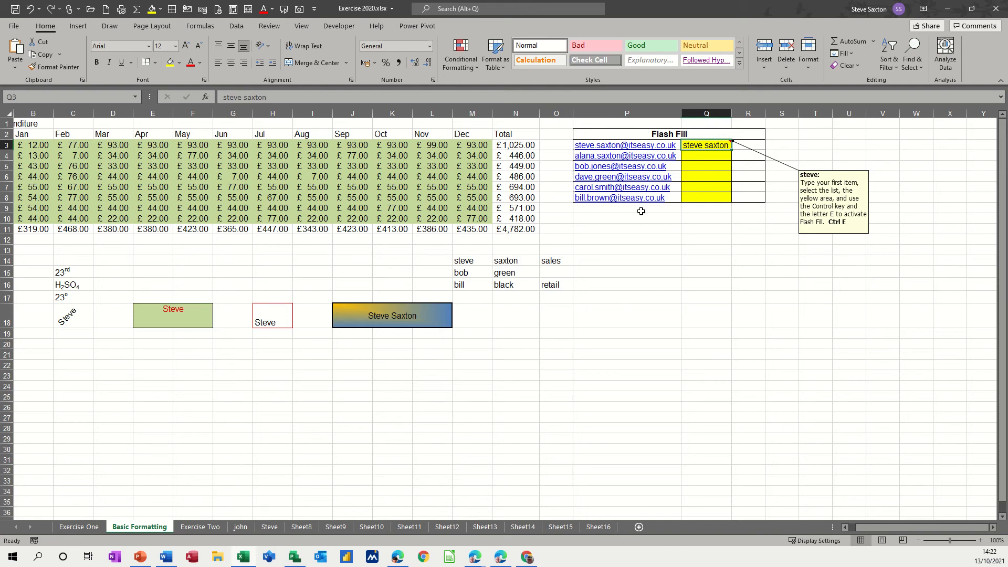
left_click(701, 157)
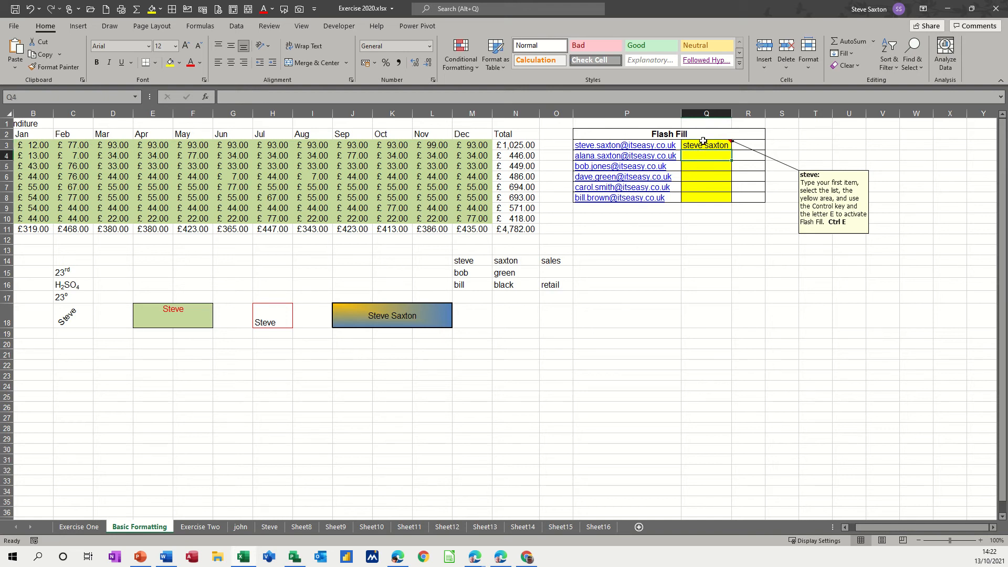
left_click(701, 144)
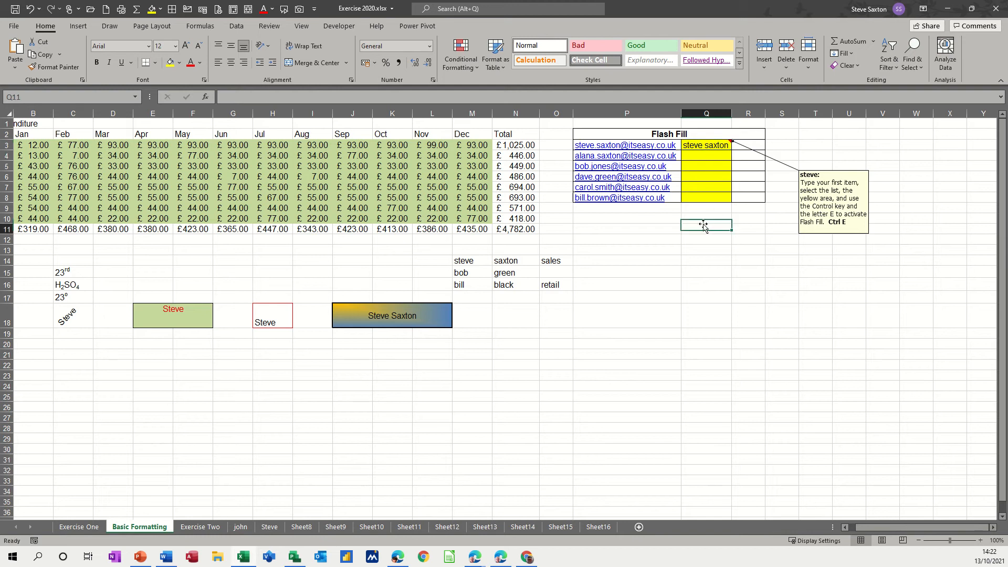
left_click_drag(703, 145, 708, 199)
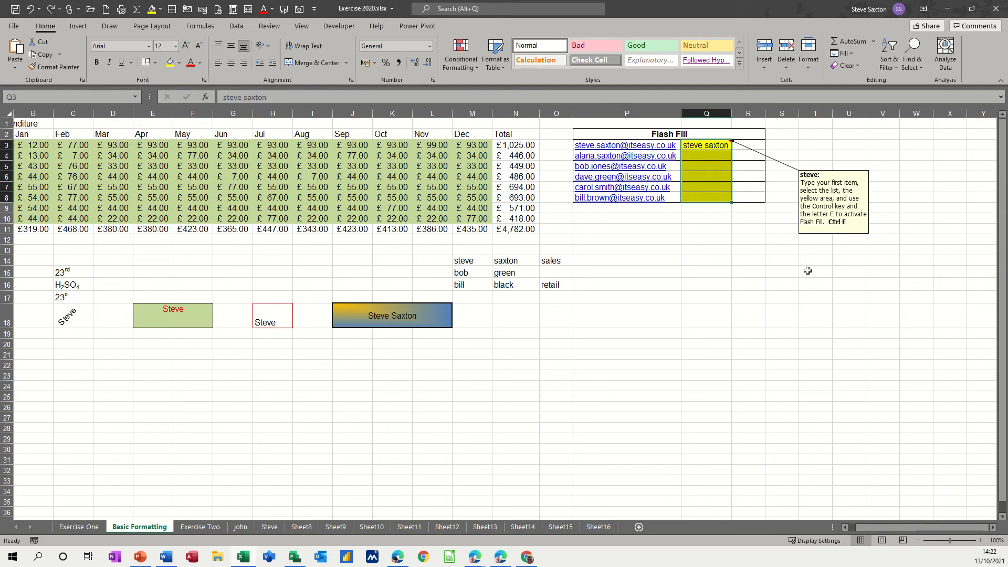
key("ctrl+e")
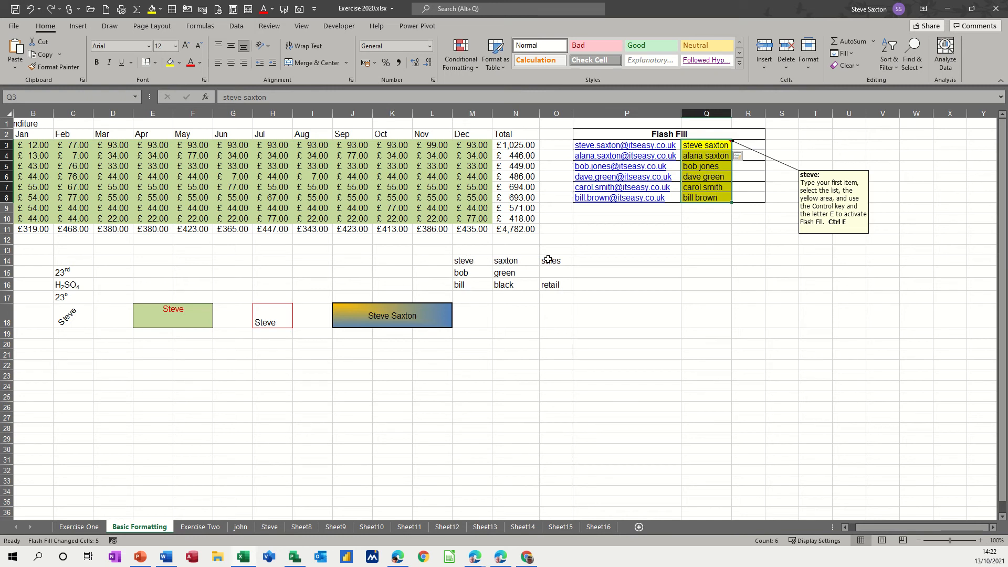
Enter row 14's first name, surname and "sales" as one space-separated text in cell P14
left_click(585, 261)
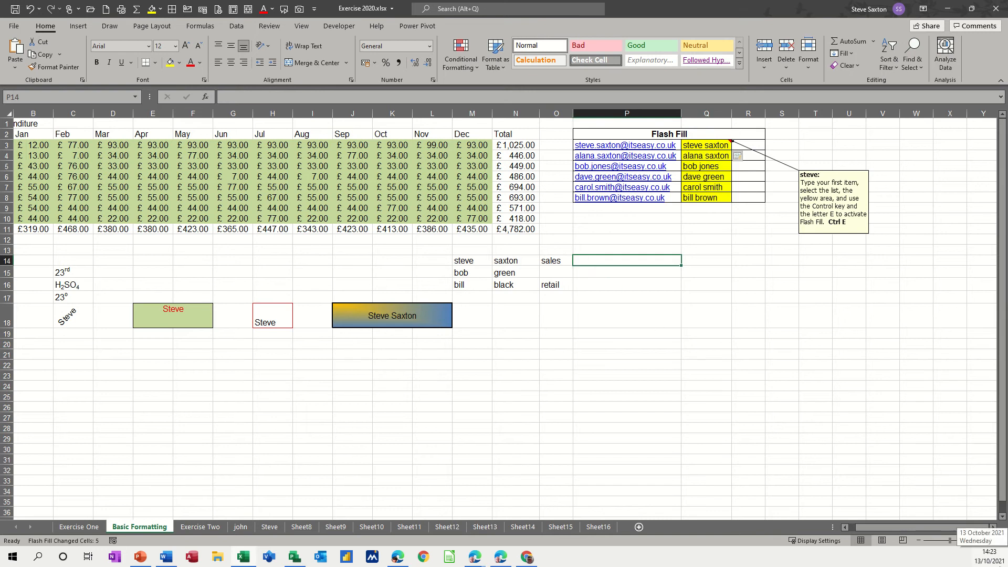
type("steve saxton sales")
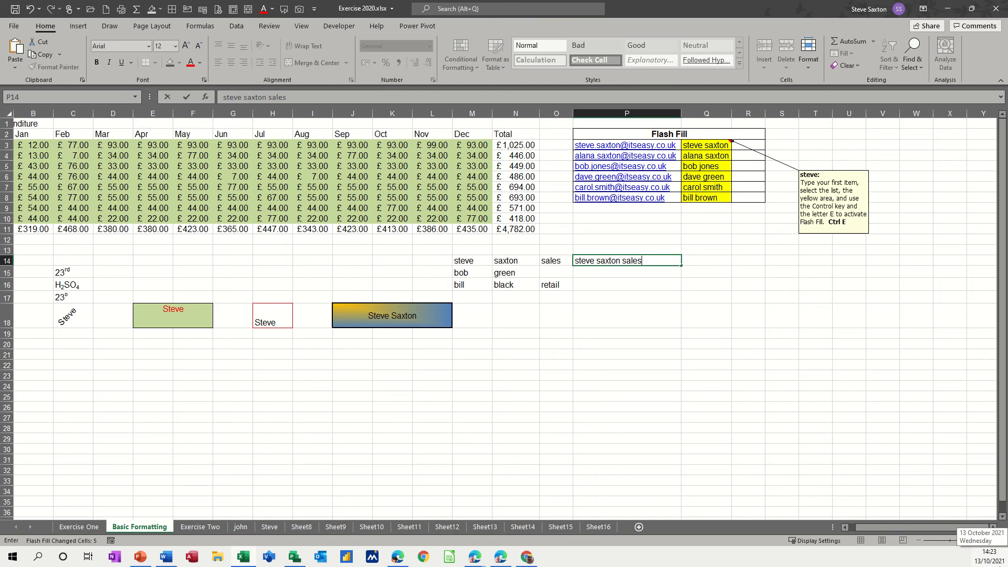
left_click(605, 325)
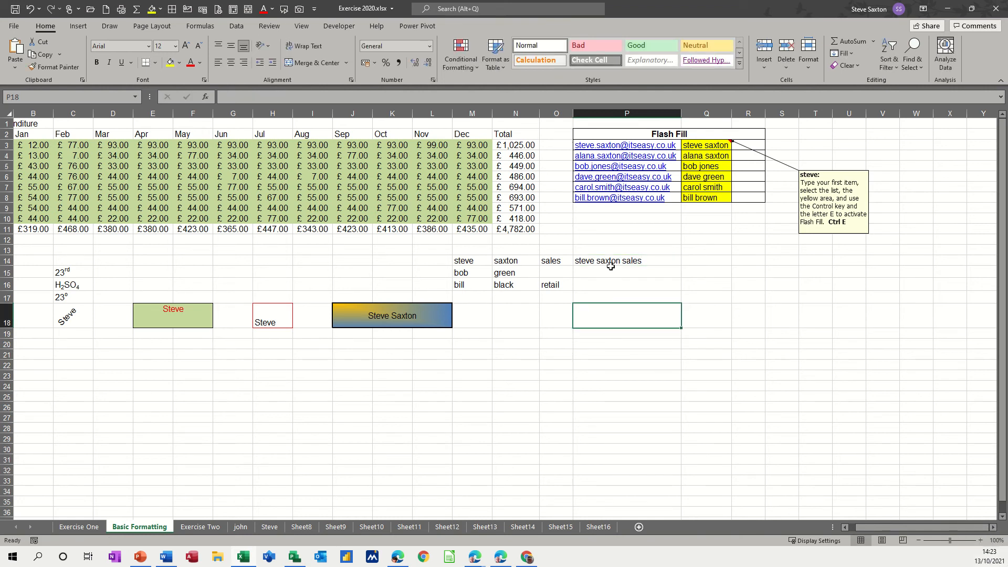
Try Flash Fill on P14:P16 using the combined text in P14 as the pattern, and undo the fill
left_click_drag(610, 264, 610, 284)
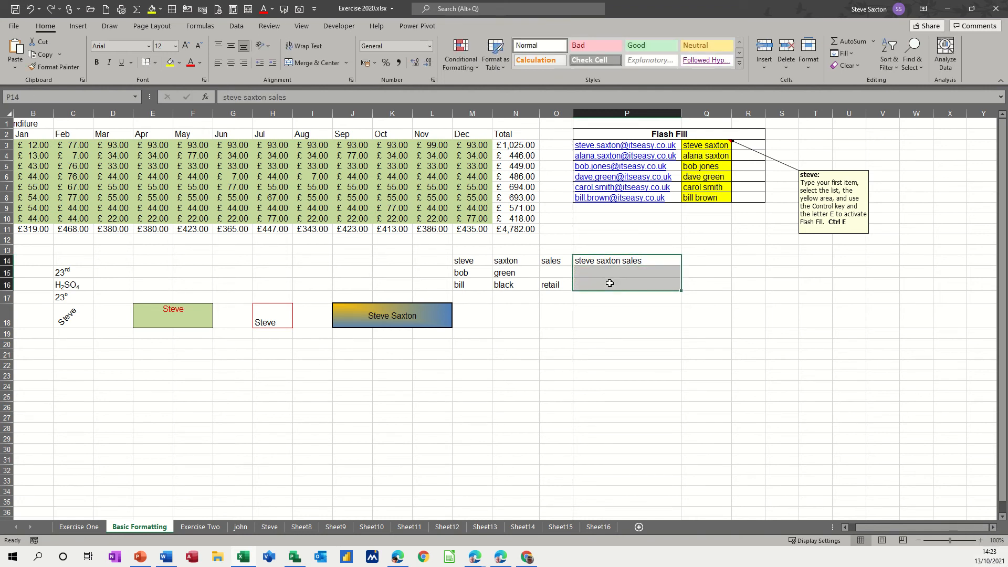
key("ctrl+e")
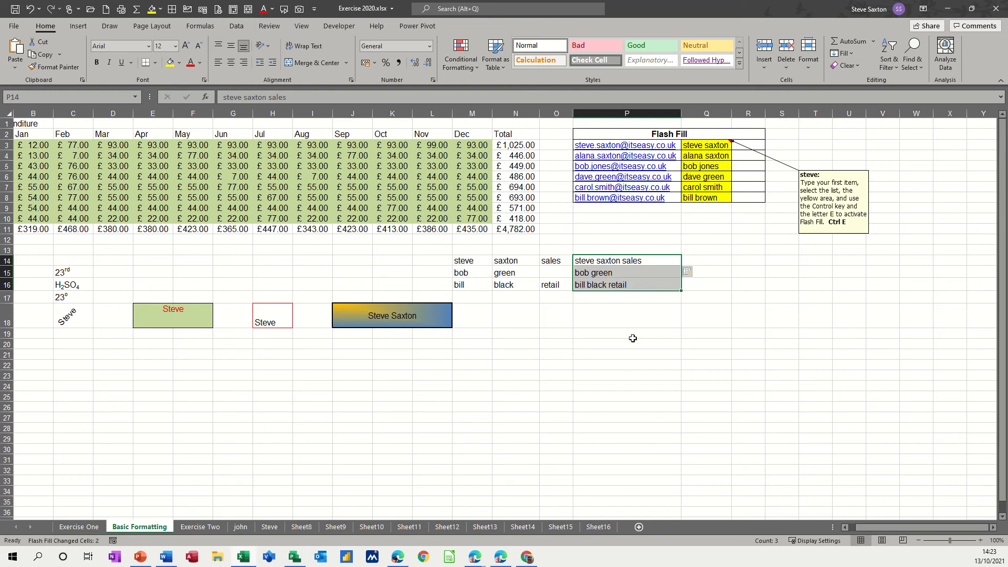
key("ctrl+z")
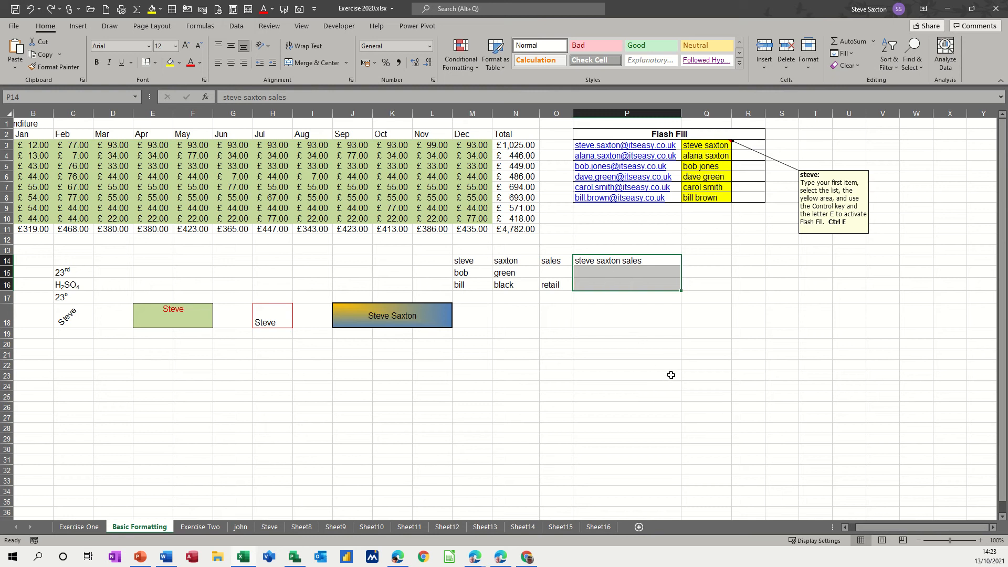
Test Flash Fill on P14:P16 with the letter t removed from the surname in P14, and undo both the fill and the misspelling
left_click(608, 262)
double_click(609, 260)
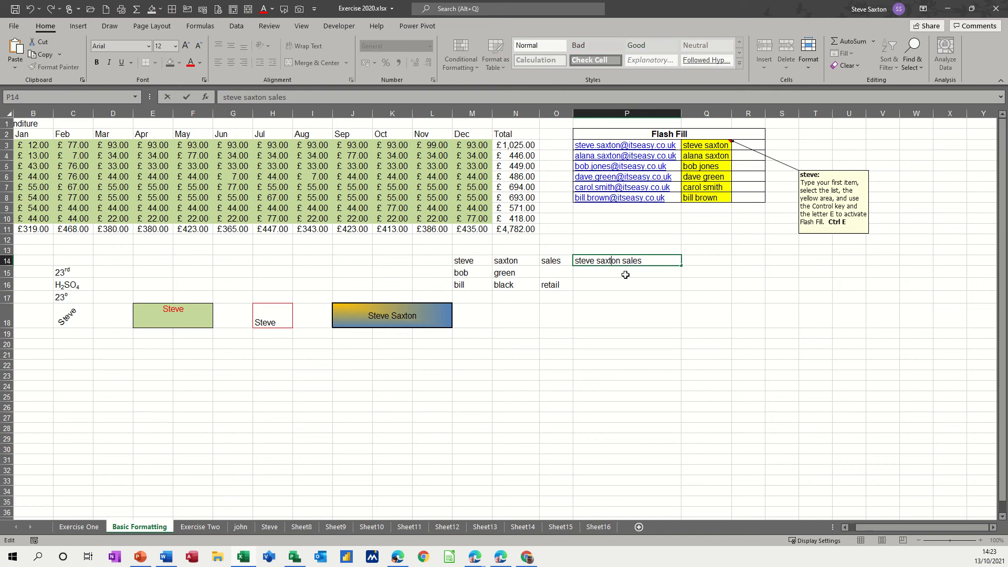
key("Delete")
left_click(609, 297)
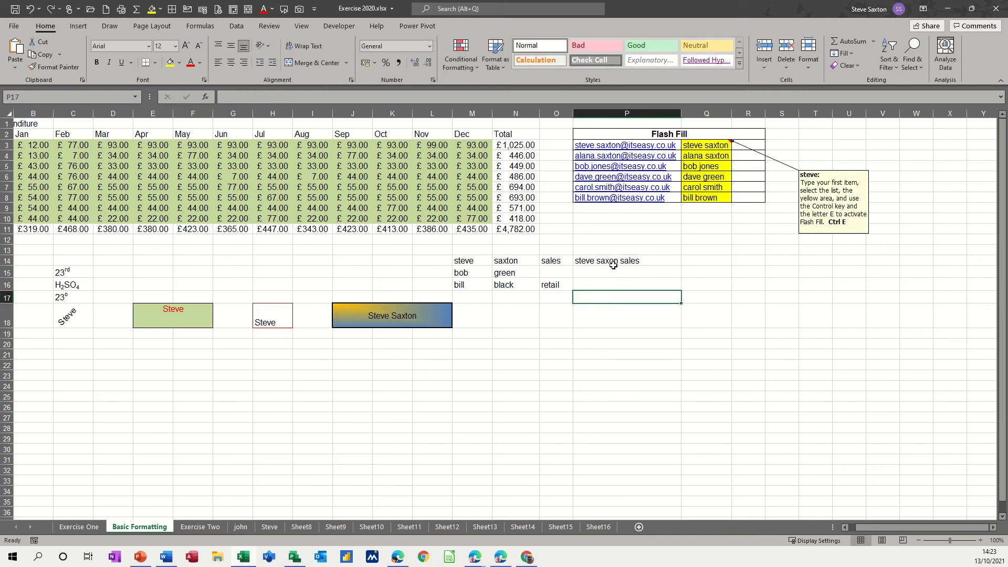
left_click_drag(613, 264, 614, 285)
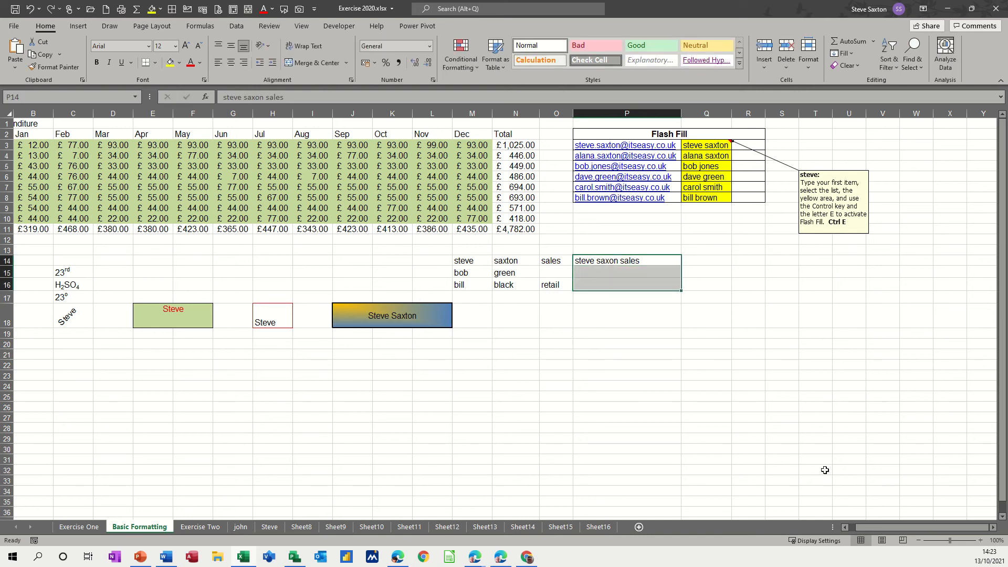
key("ctrl+e")
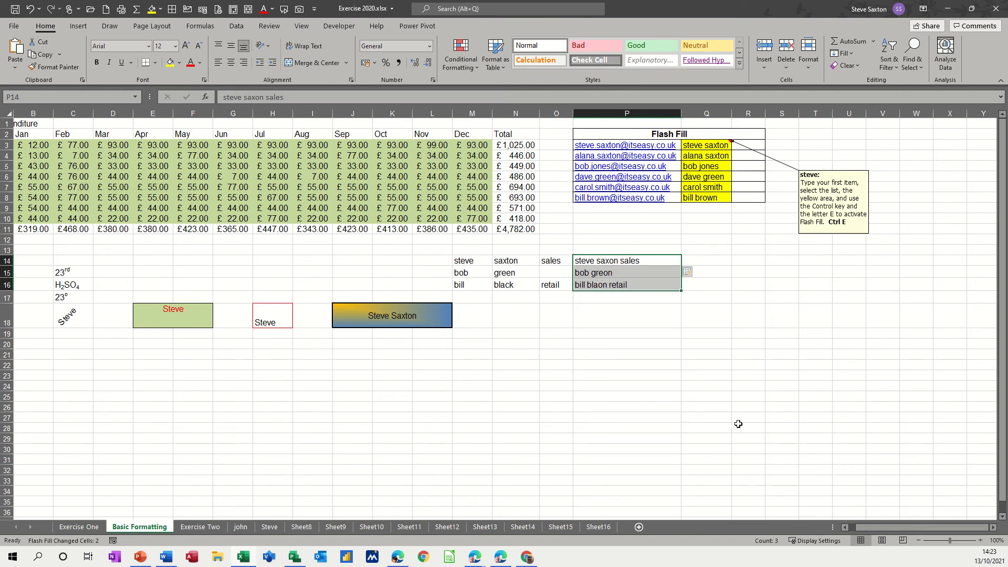
key("ctrl+z")
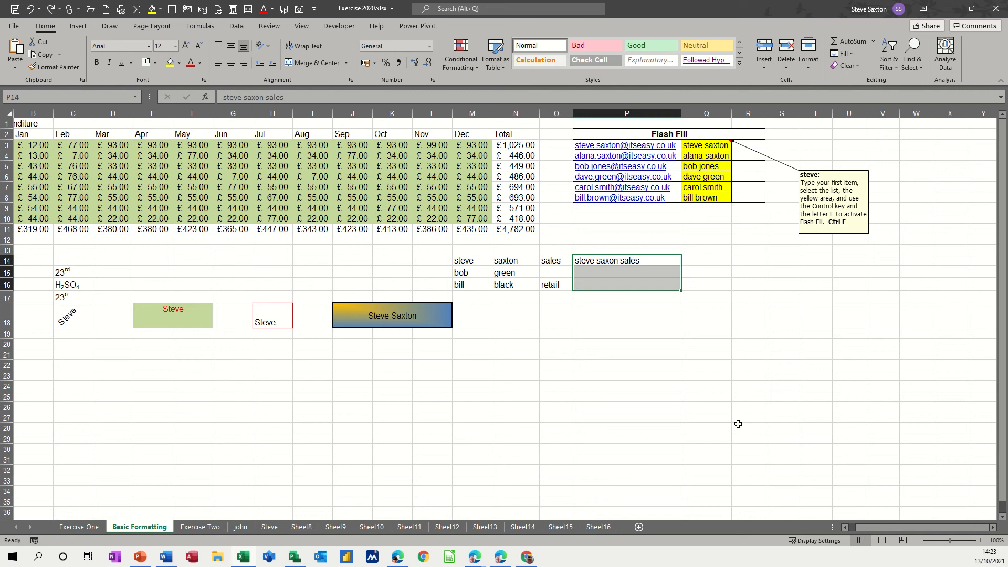
key("ctrl+z")
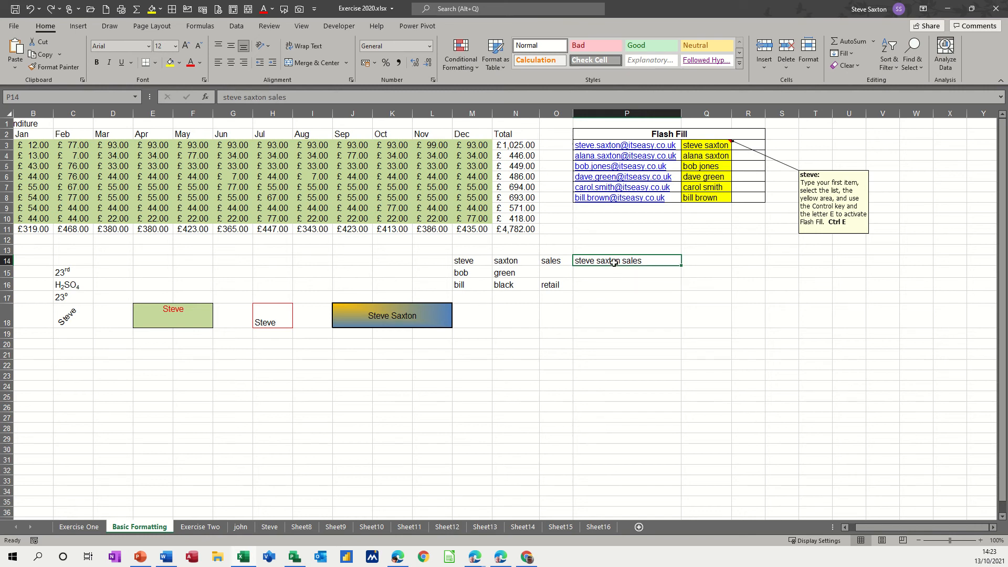
Flash Fill P14:P16 from the correctly spelled entry in P14, combining first name, surname and department
left_click_drag(615, 268, 616, 285)
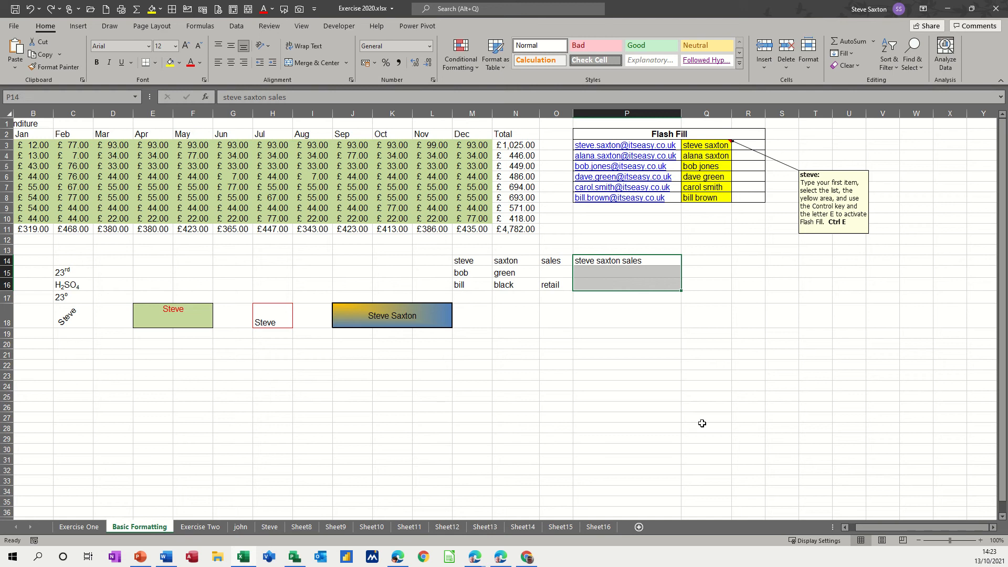
key("ctrl+e")
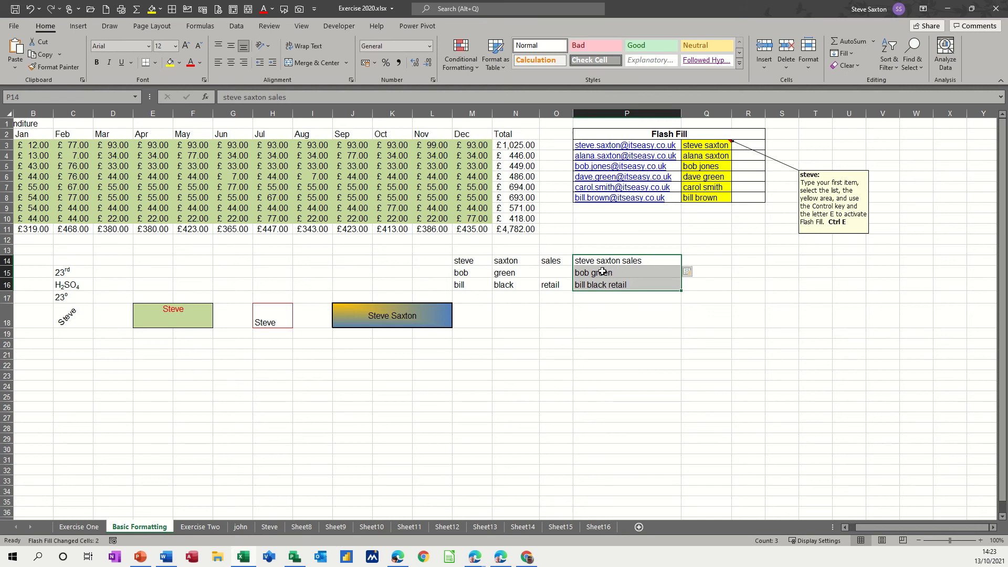
Enter the formula =M14&" "&N14&" " in cell Q14 to join the first name and surname with spaces
left_click(709, 262)
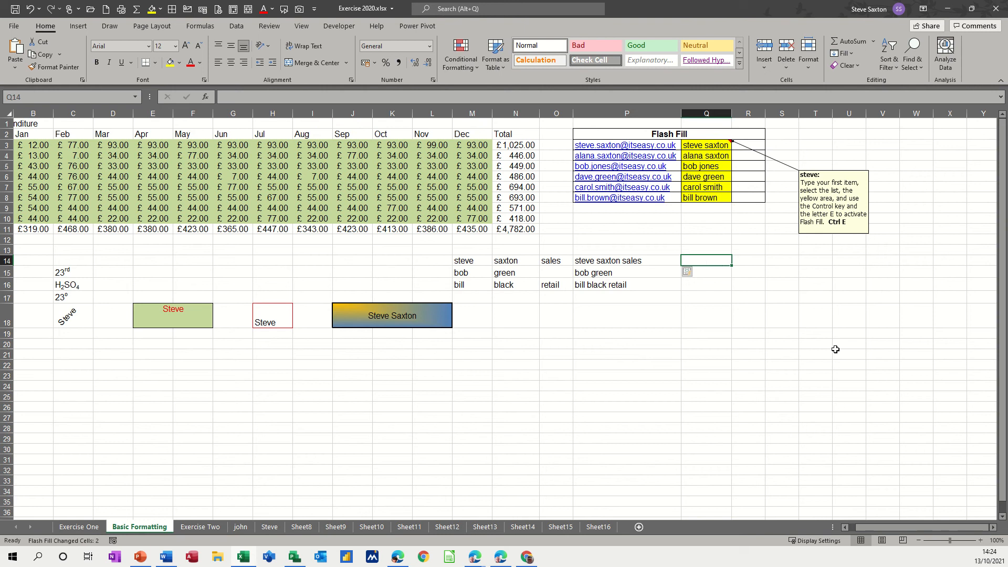
type("=")
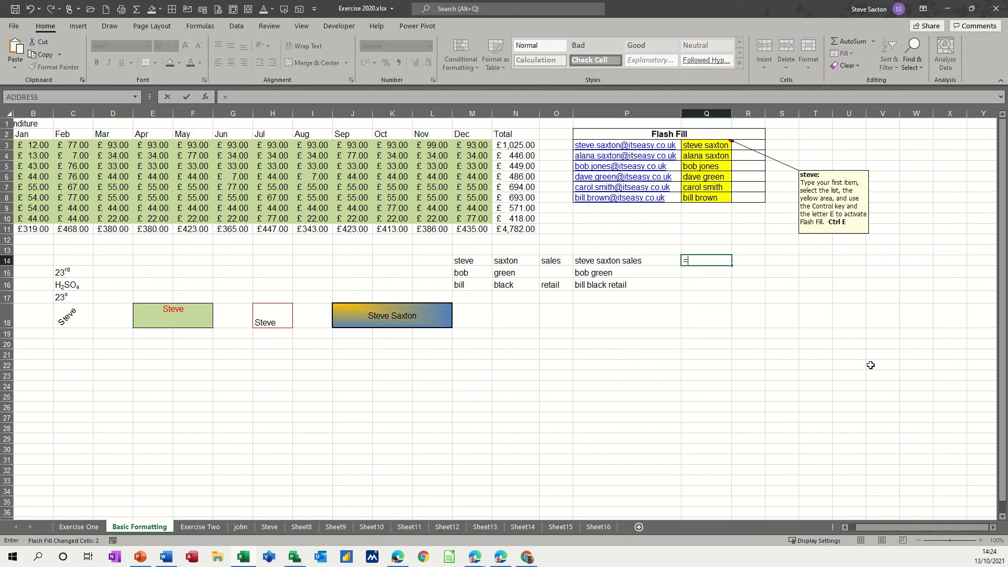
left_click(471, 262)
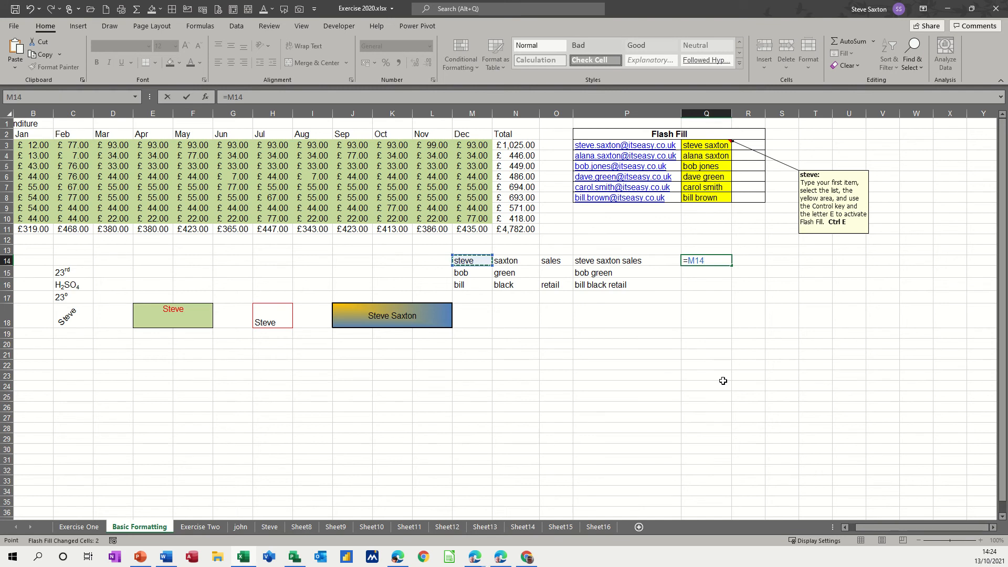
type("&\" \"&")
left_click(510, 261)
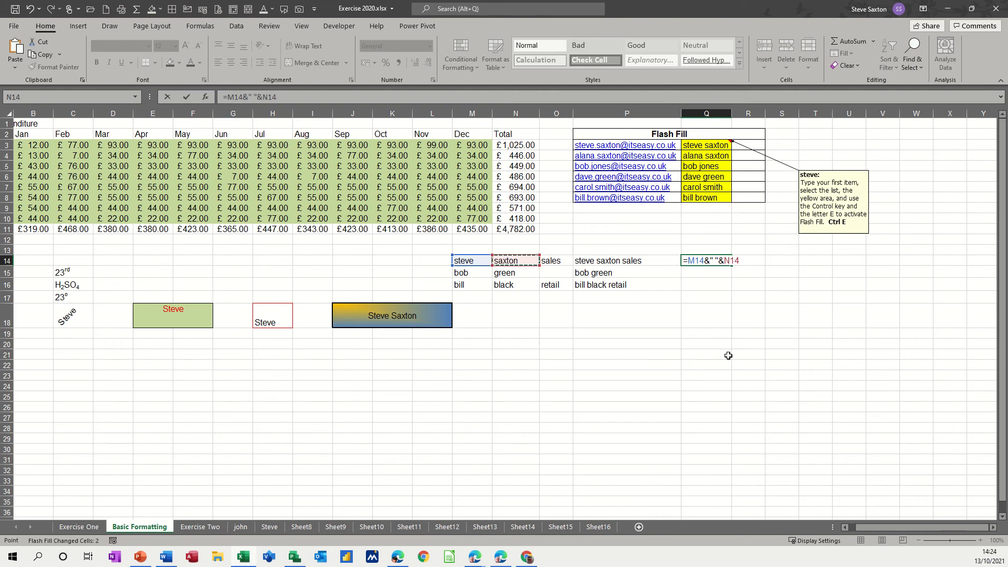
type("&")
type("\" \"")
left_click(556, 261)
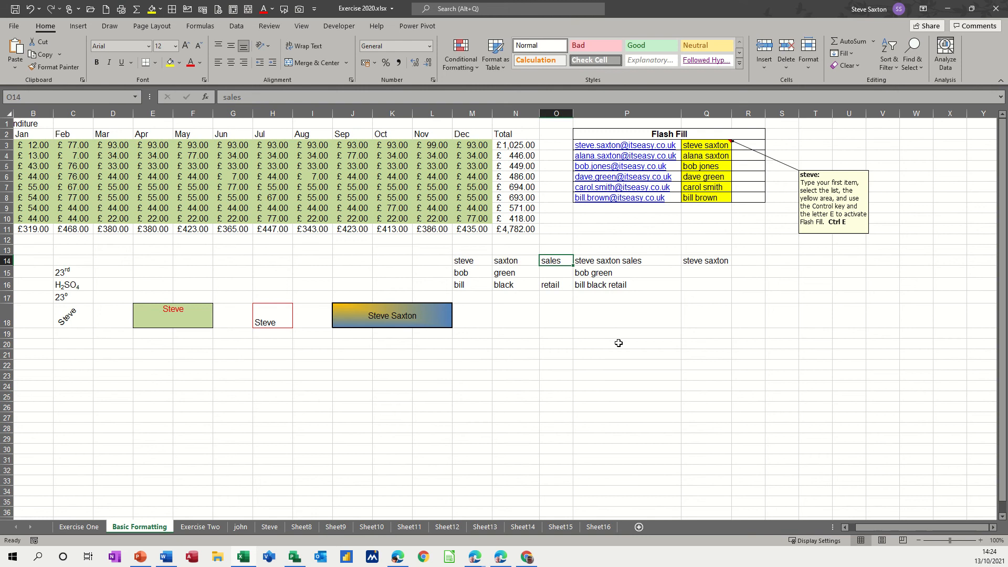
Append &O14 to the formula in Q14 so that it also joins the department
left_click(702, 261)
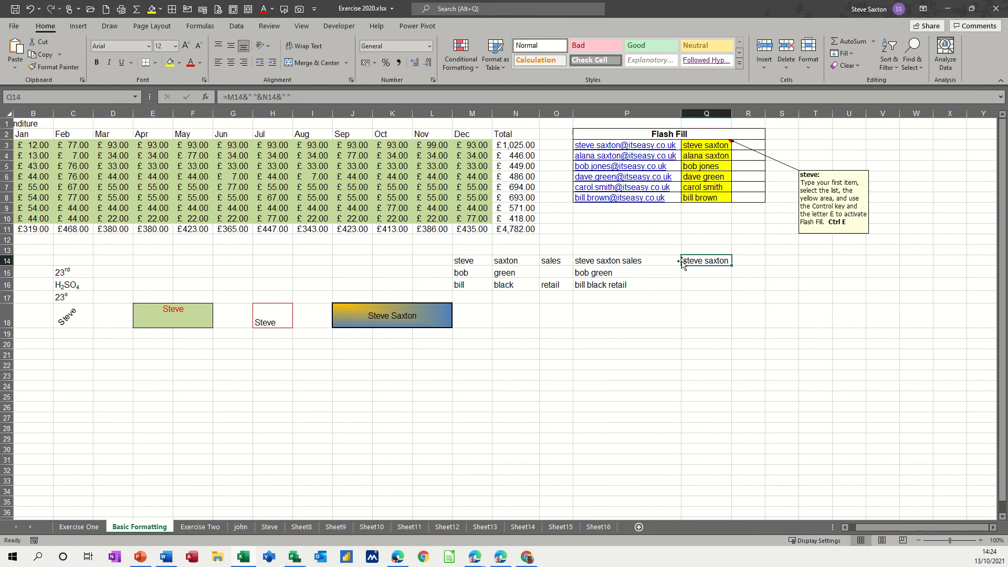
left_click(301, 99)
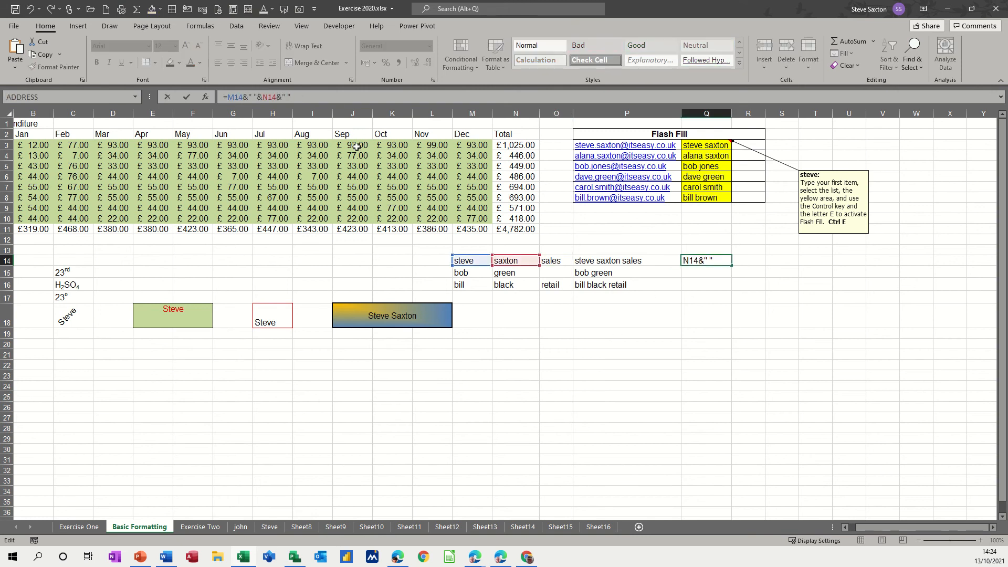
type("&")
left_click(550, 261)
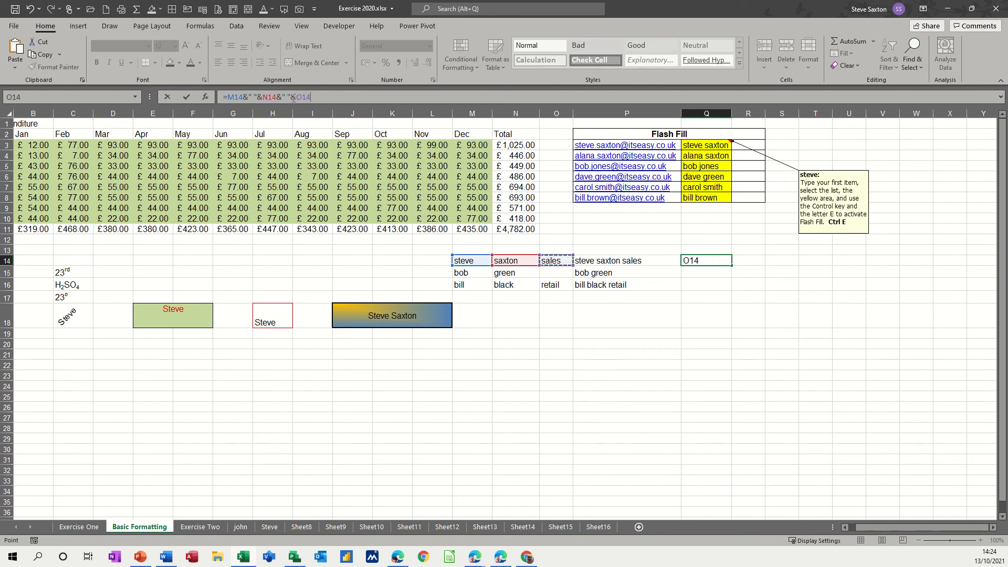
left_click(187, 98)
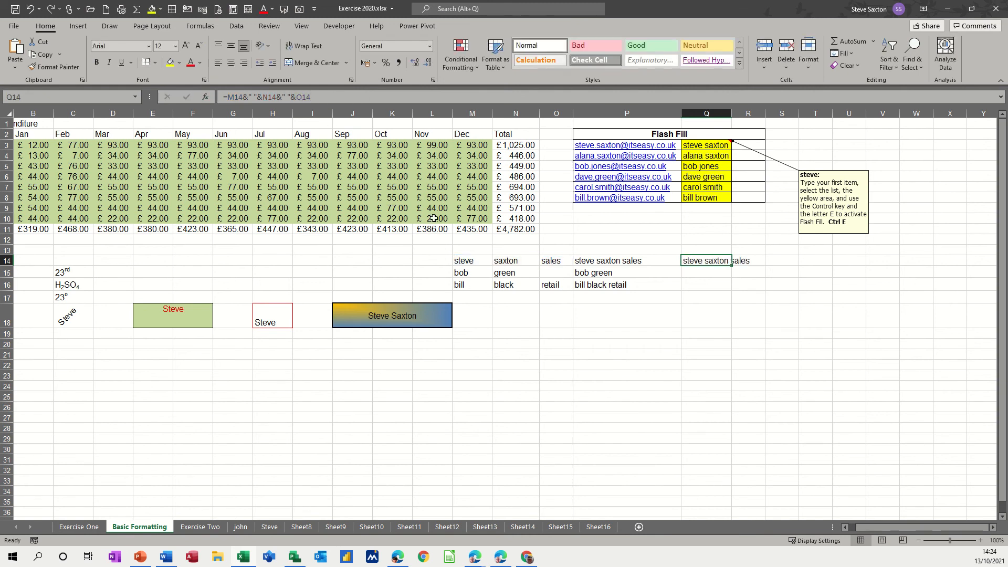
Fill the joining formula from Q14 down to Q16, and clear Q14:Q16
left_click(712, 285)
left_click(710, 259)
left_click_drag(725, 268, 733, 290)
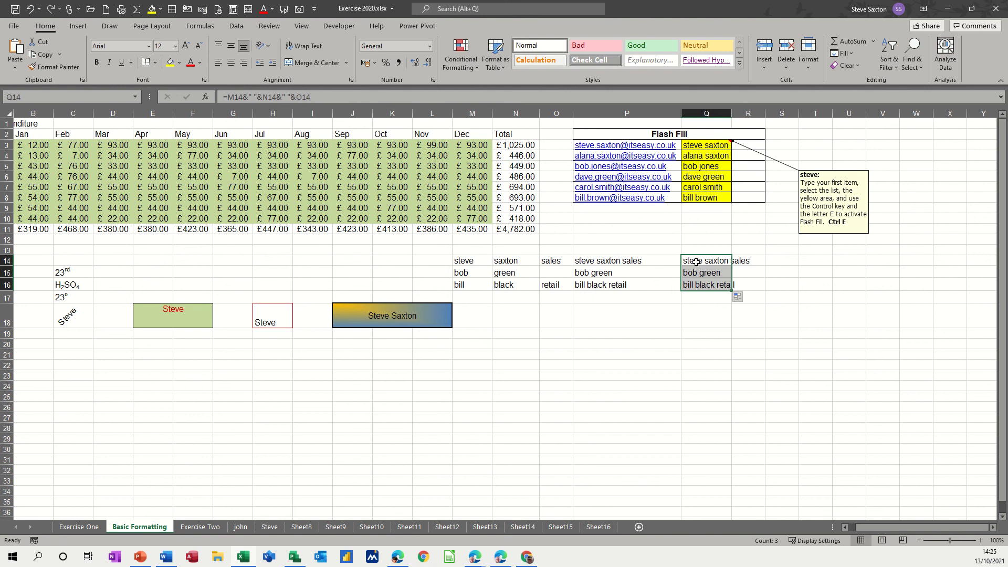
key("Delete")
Split P14:P16 into separate columns with Text to Columns, delimited by Space only and treating consecutive delimiters as one
left_click_drag(609, 264, 613, 289)
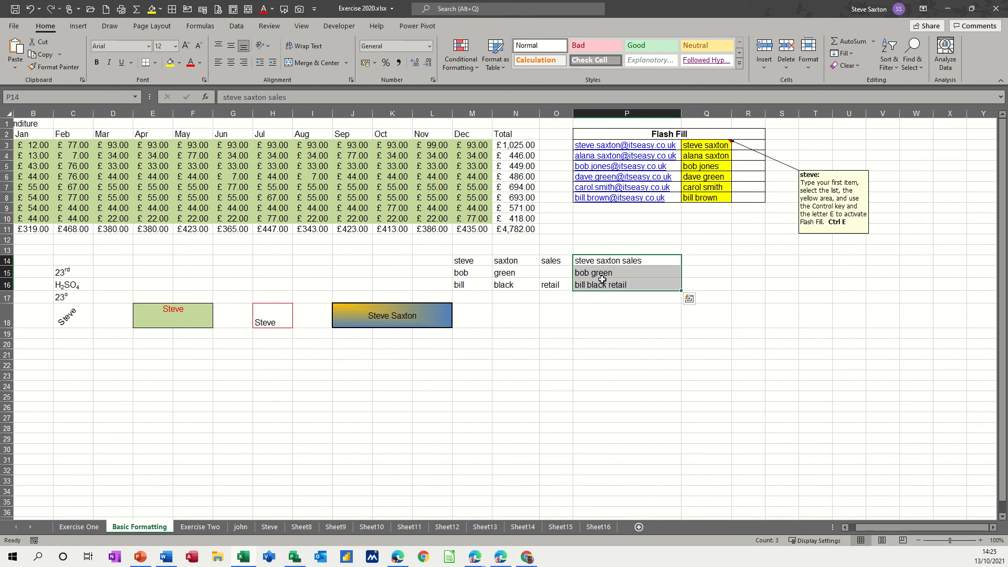
left_click(238, 27)
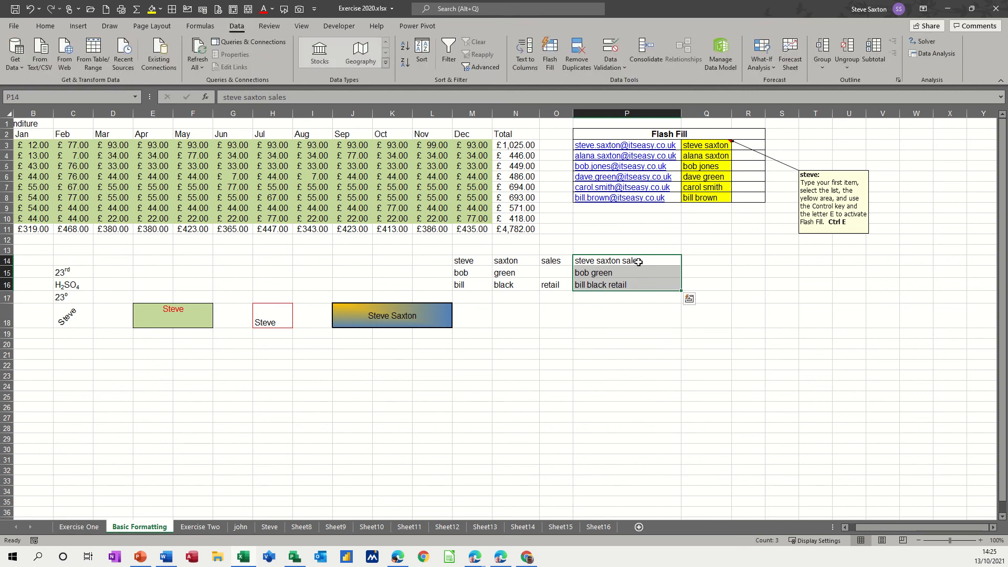
left_click_drag(609, 260, 606, 284)
left_click(525, 53)
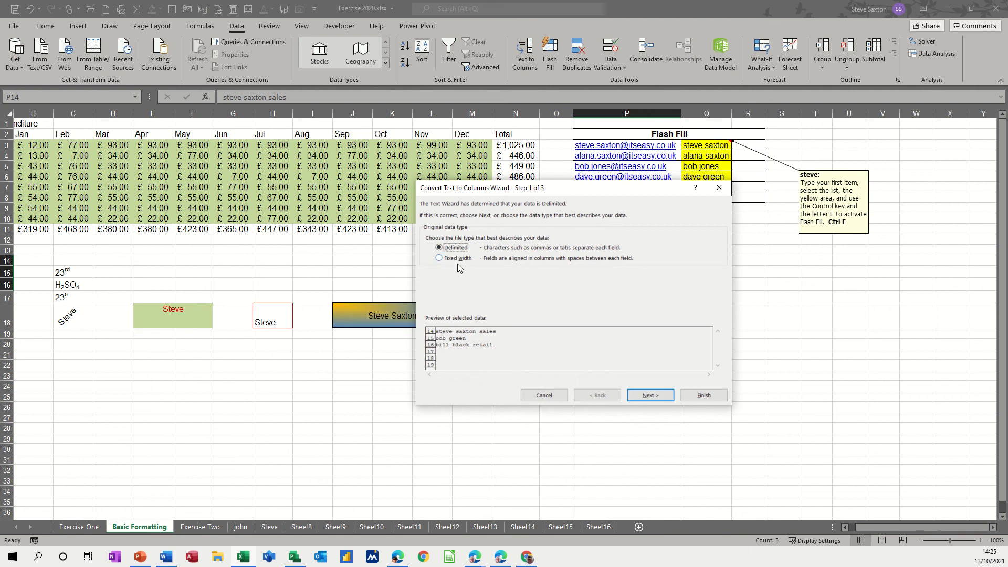
left_click(649, 396)
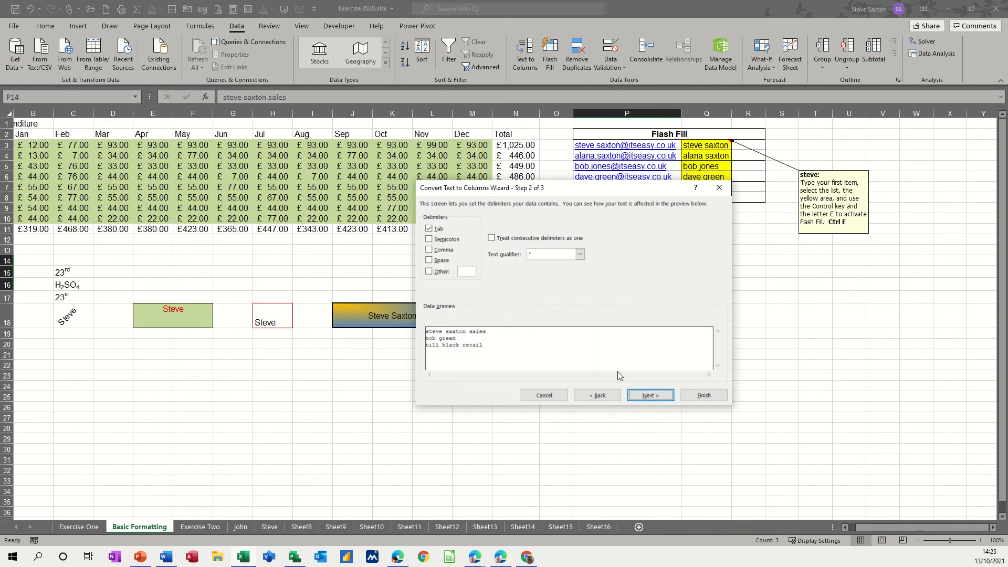
left_click(429, 260)
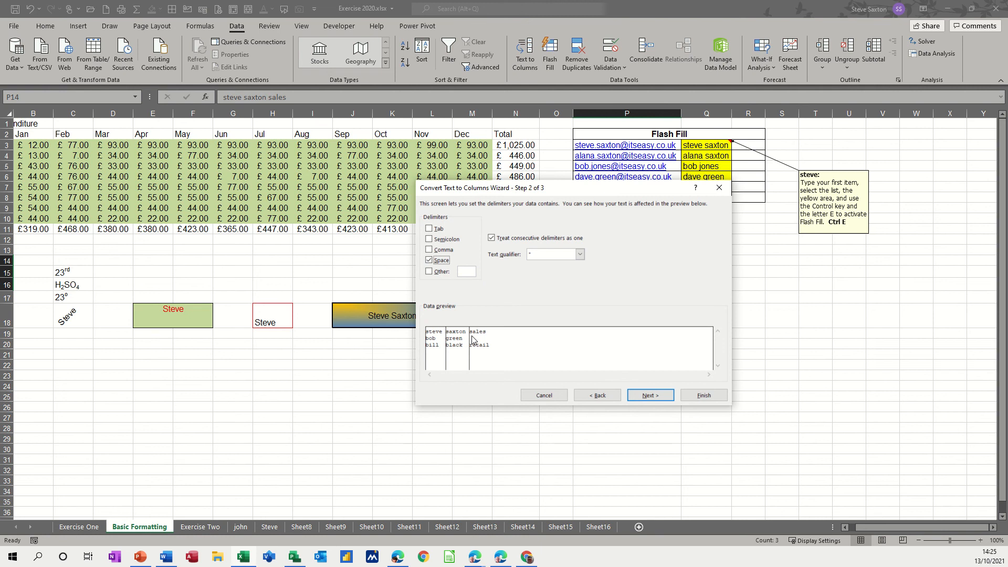
left_click(704, 395)
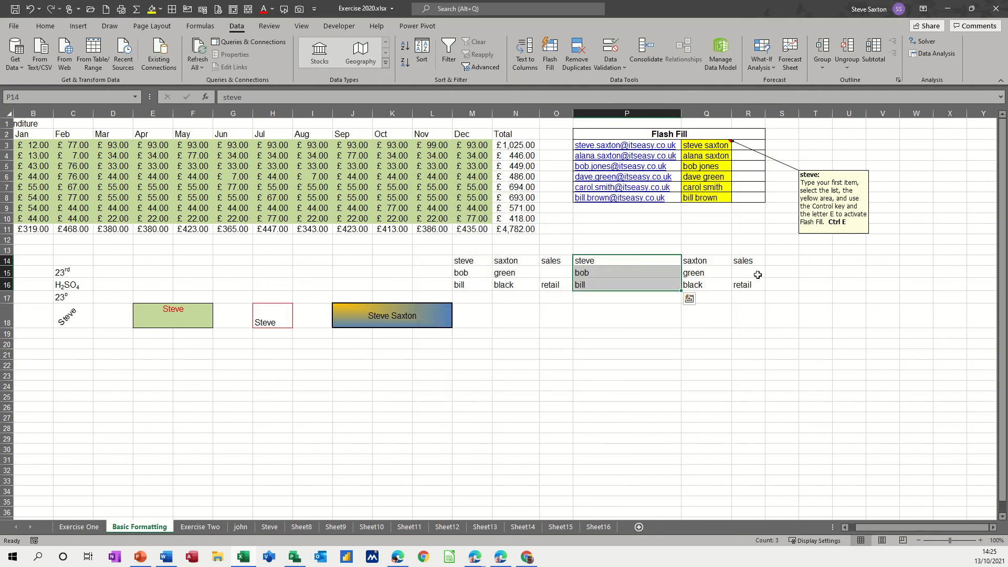